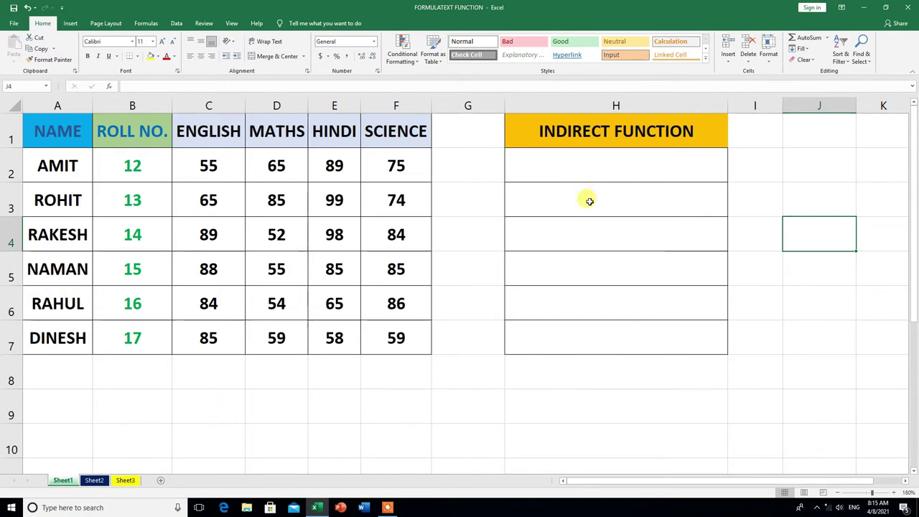
# - Enter the formula =A2 in H2 so it shows AMIT
pyautogui.click(580, 167)
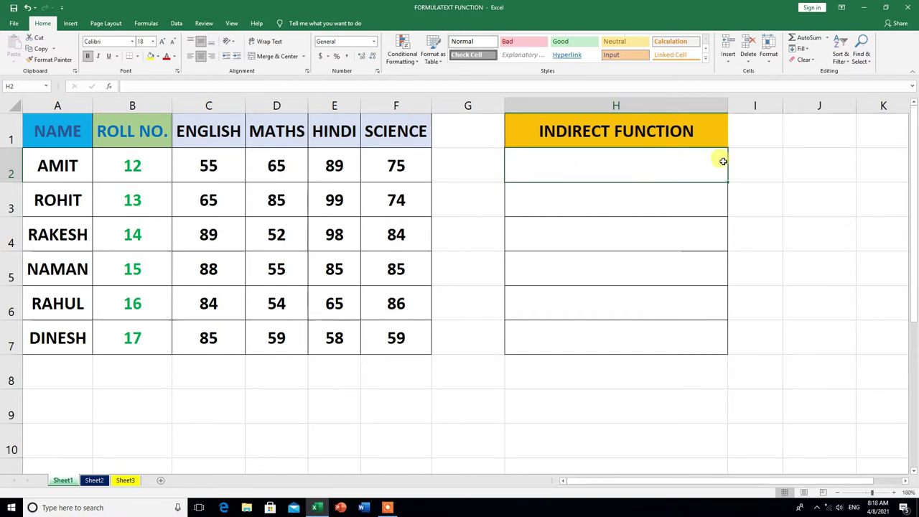
pyautogui.write('=')
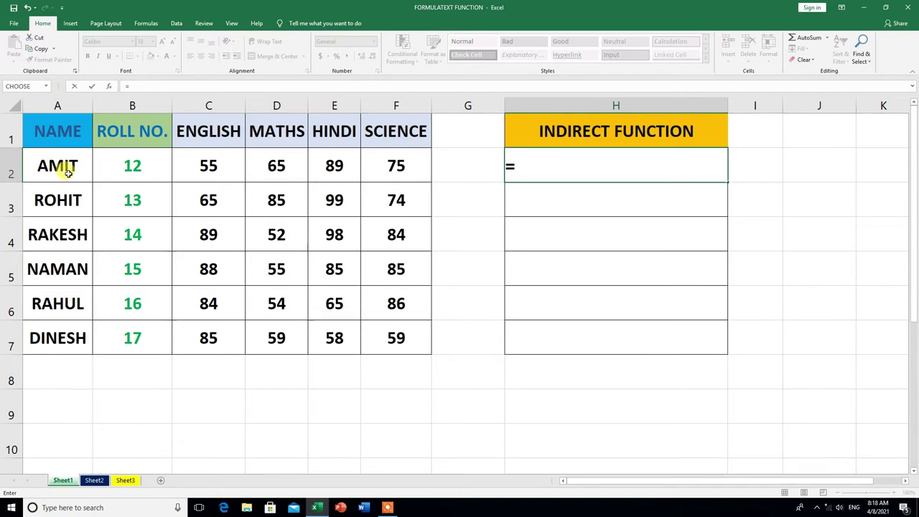
pyautogui.click(67, 165)
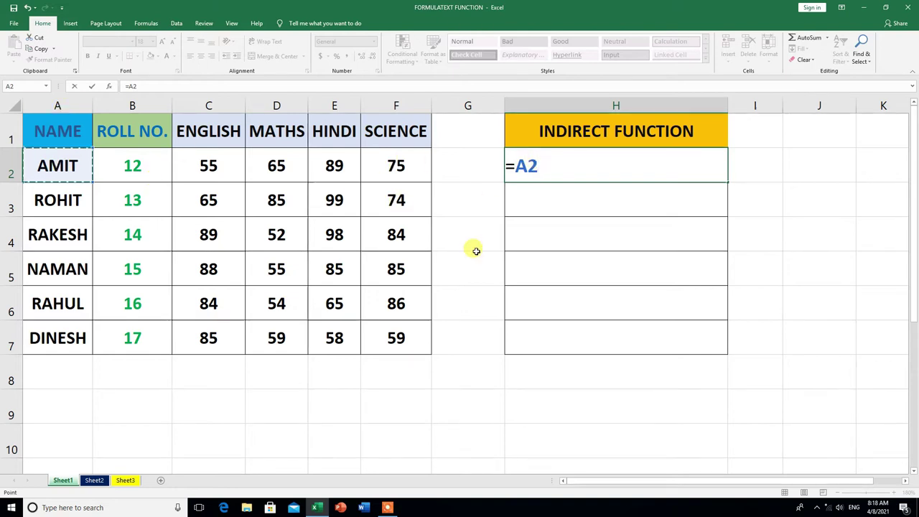
pyautogui.press('Return')
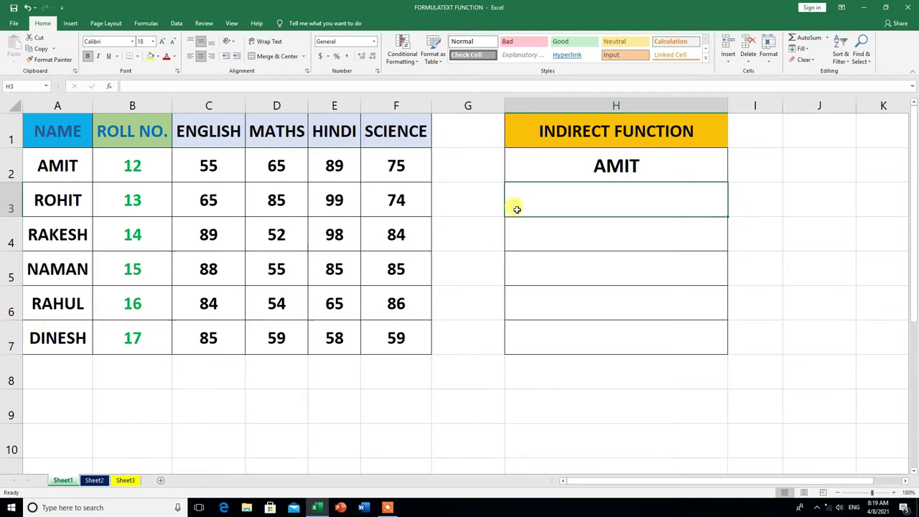
# - Change H2's formula to =A7 so it shows DINESH
pyautogui.click(592, 166)
pyautogui.doubleClick(592, 166)
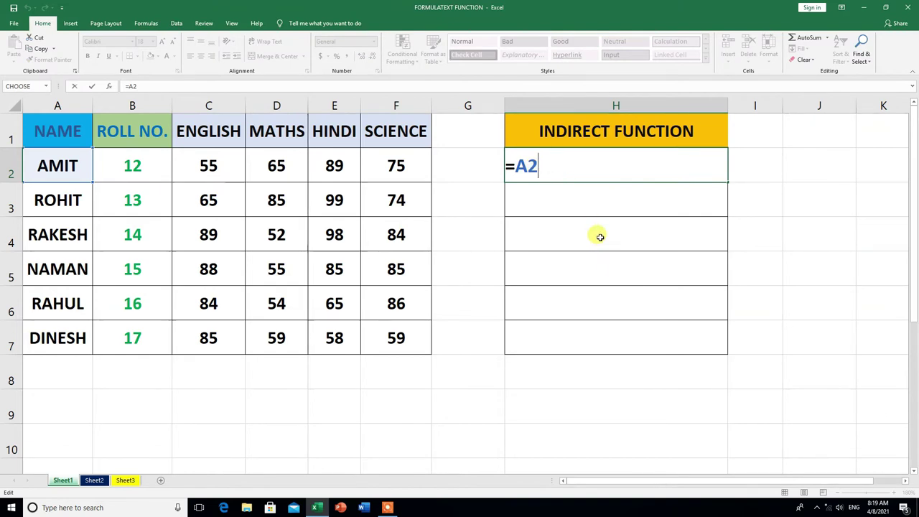
pyautogui.press('BackSpace')
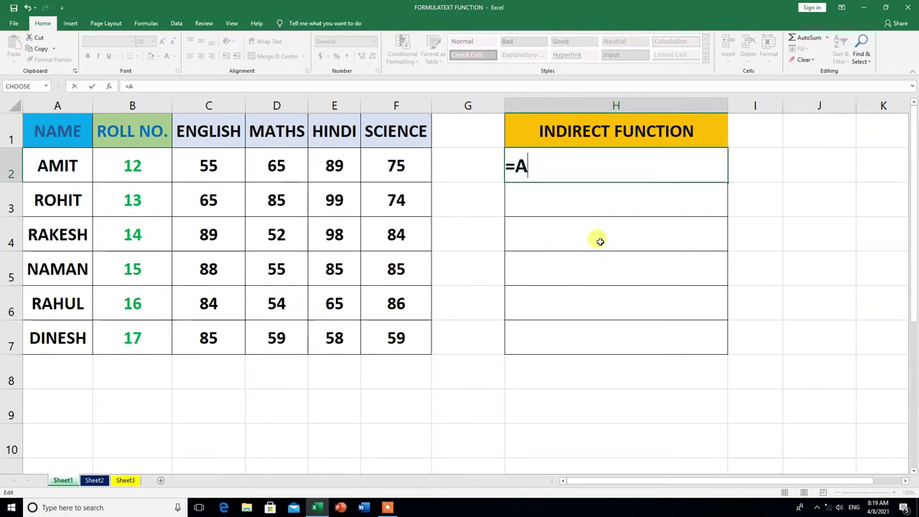
pyautogui.write('7')
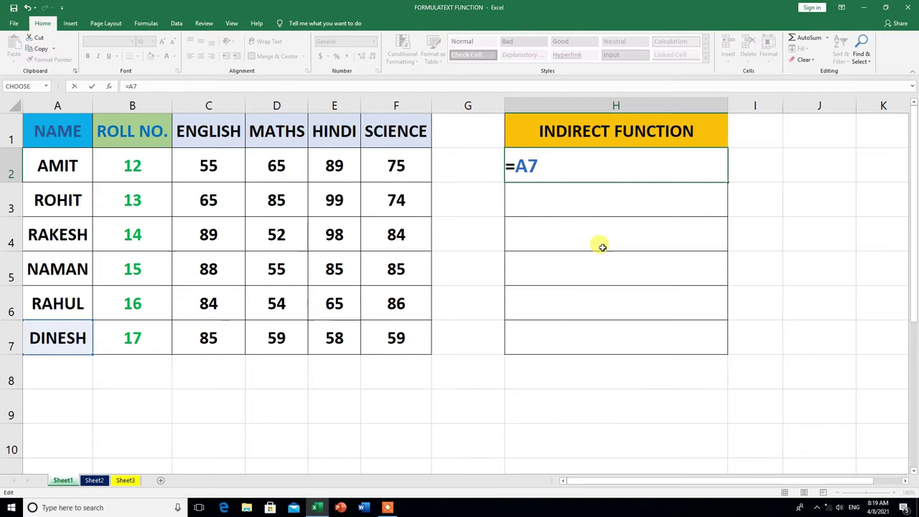
pyautogui.press('Return')
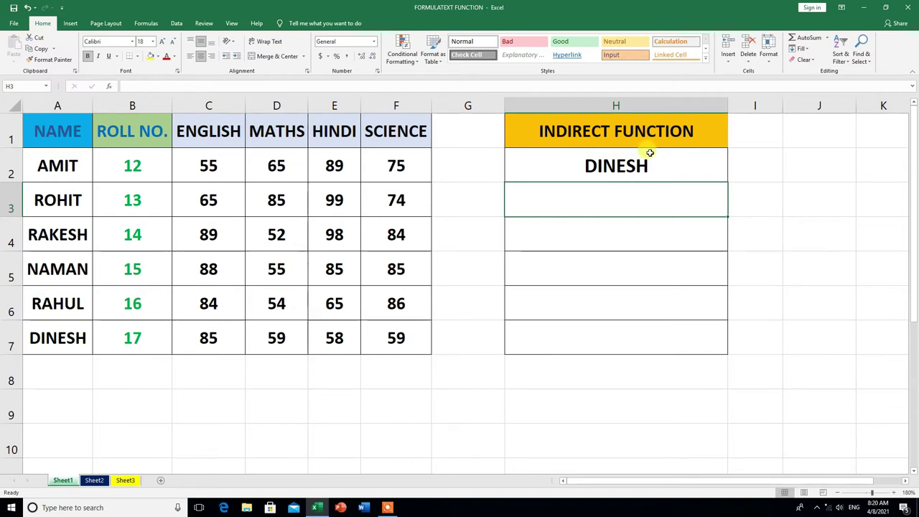
# - Replace H2's formula with the plain text A3
pyautogui.hotkey('ctrl', 'z')
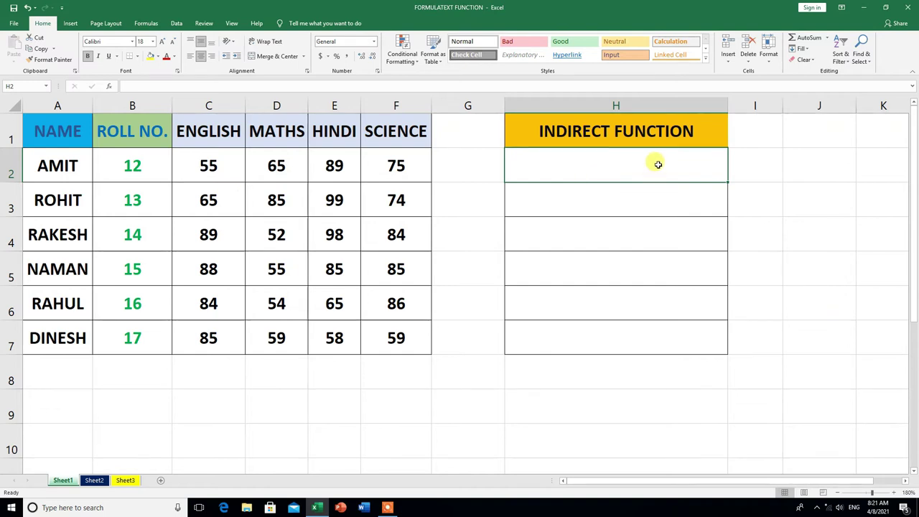
pyautogui.click(645, 151)
pyautogui.write('A3')
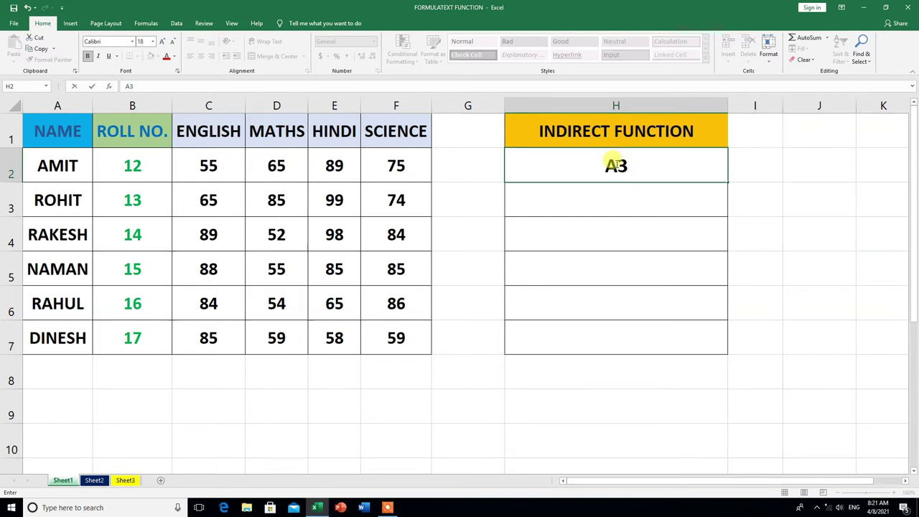
pyautogui.click(577, 205)
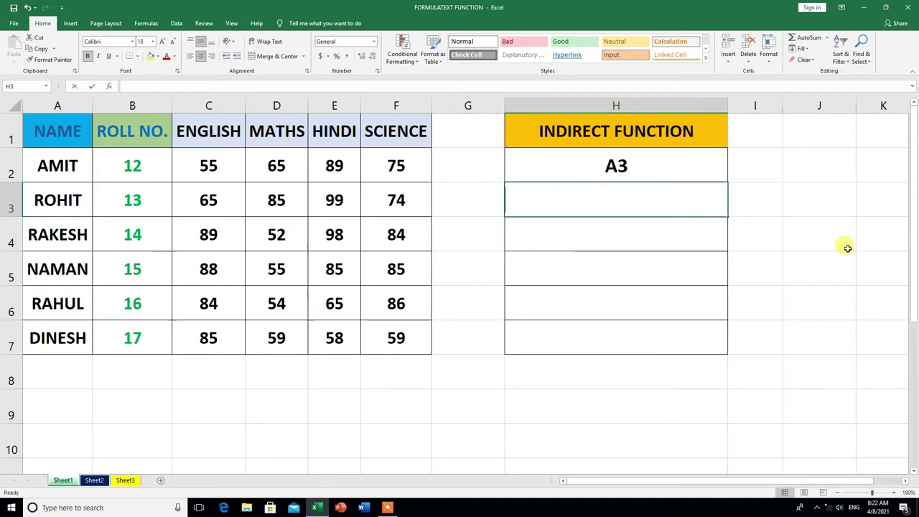
# - Enter =INDIRECT(H2) in H3 so it returns ROHIT from cell A3
pyautogui.write('=')
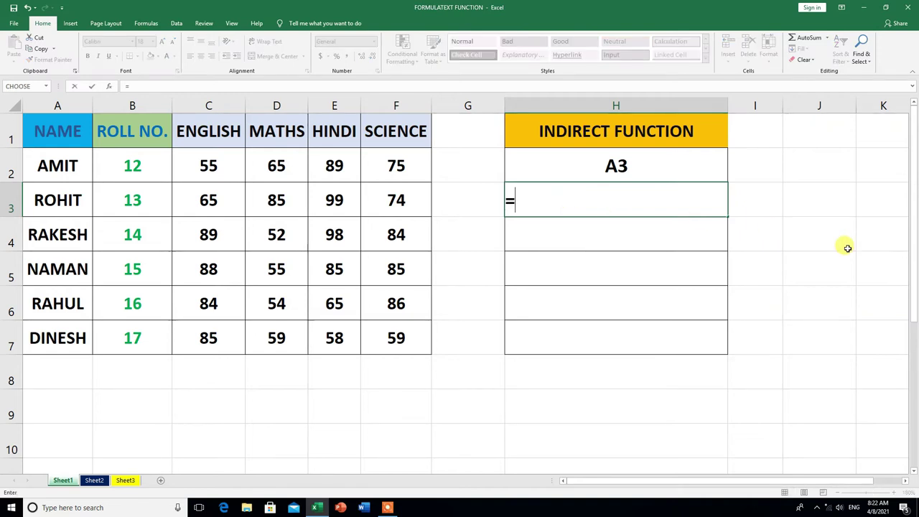
pyautogui.write('INDIR')
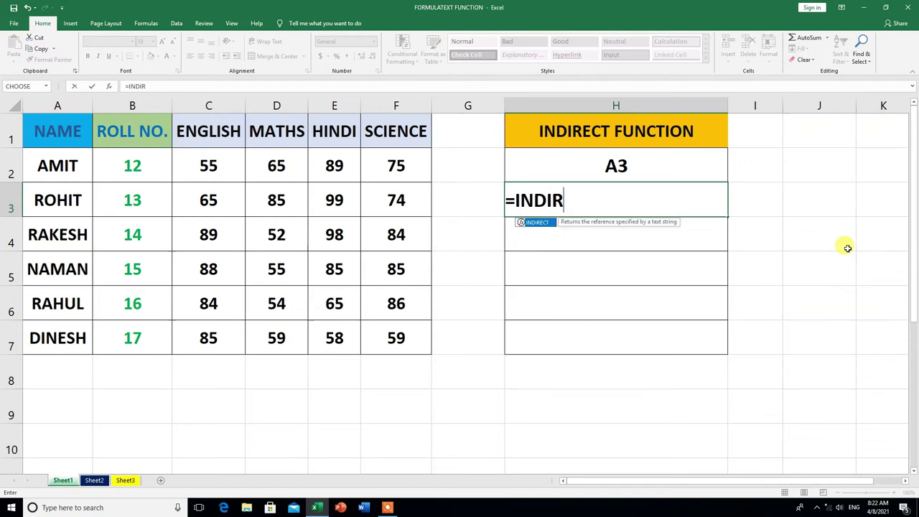
pyautogui.doubleClick(540, 222)
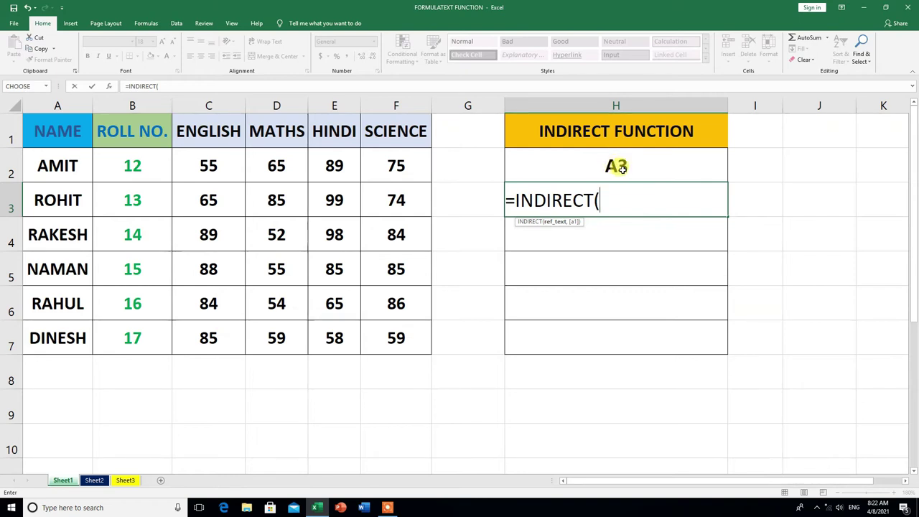
pyautogui.click(622, 168)
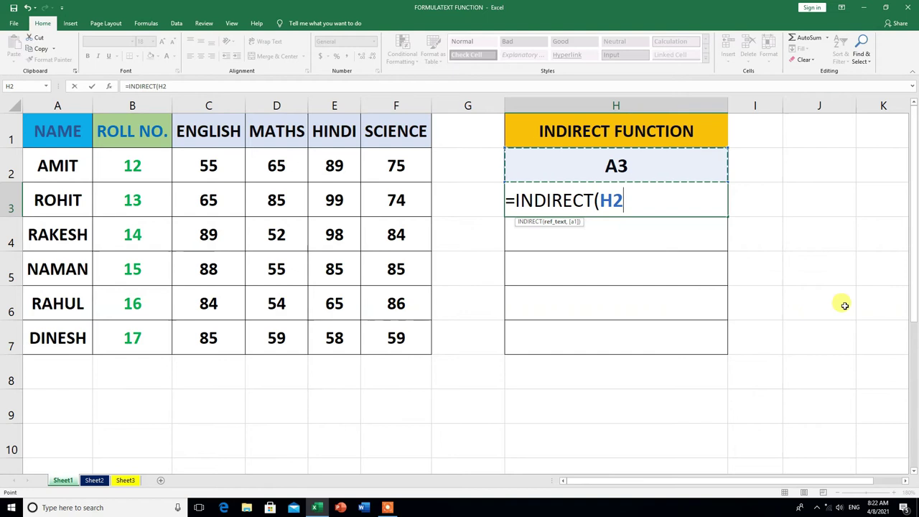
pyautogui.write(')')
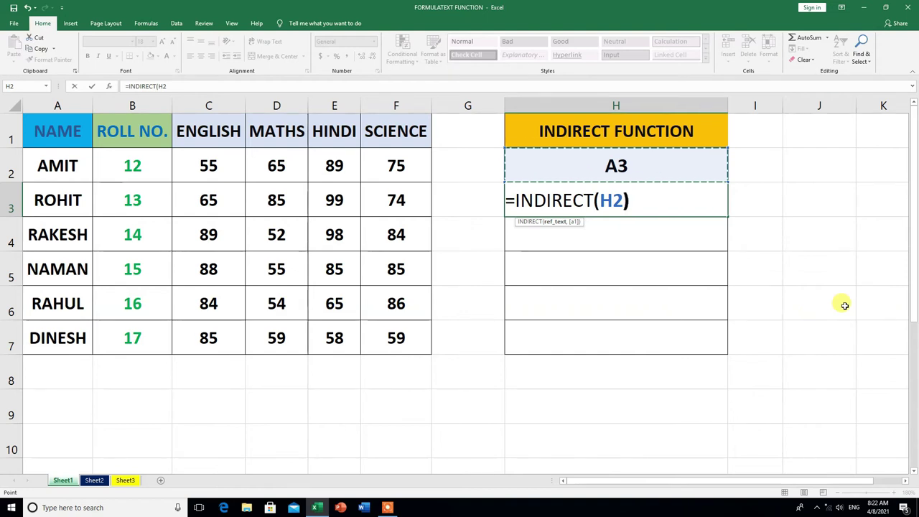
pyautogui.press('Return')
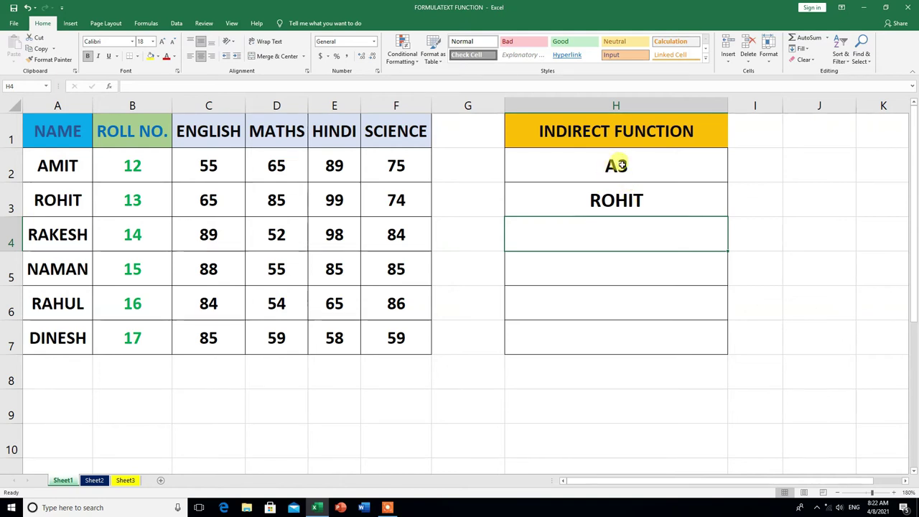
# - Change H2's address from A3 to A6 so H3 shows RAHUL, then start editing H2 again
pyautogui.click(627, 167)
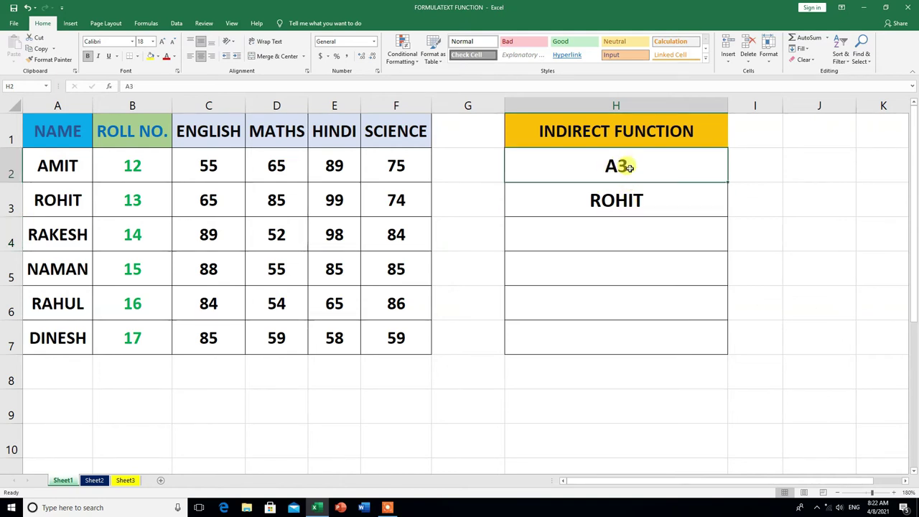
pyautogui.doubleClick(627, 166)
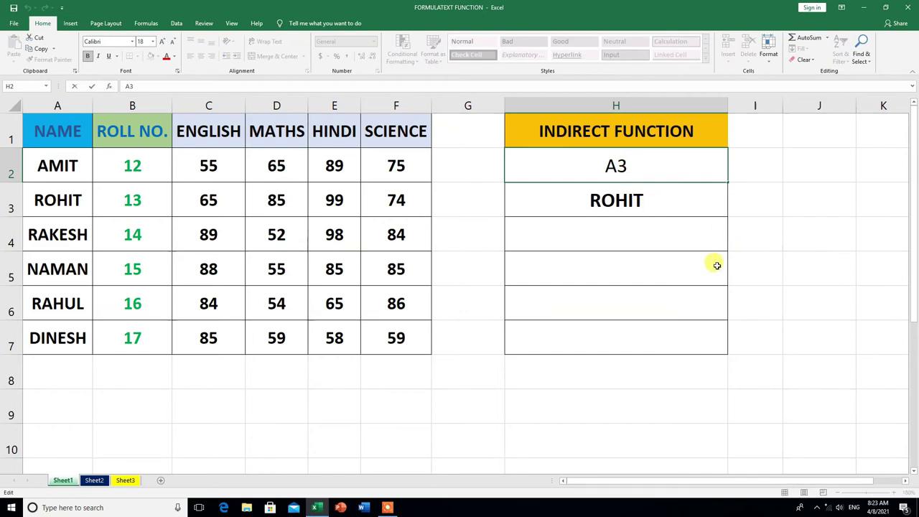
pyautogui.press('BackSpace')
pyautogui.write('6')
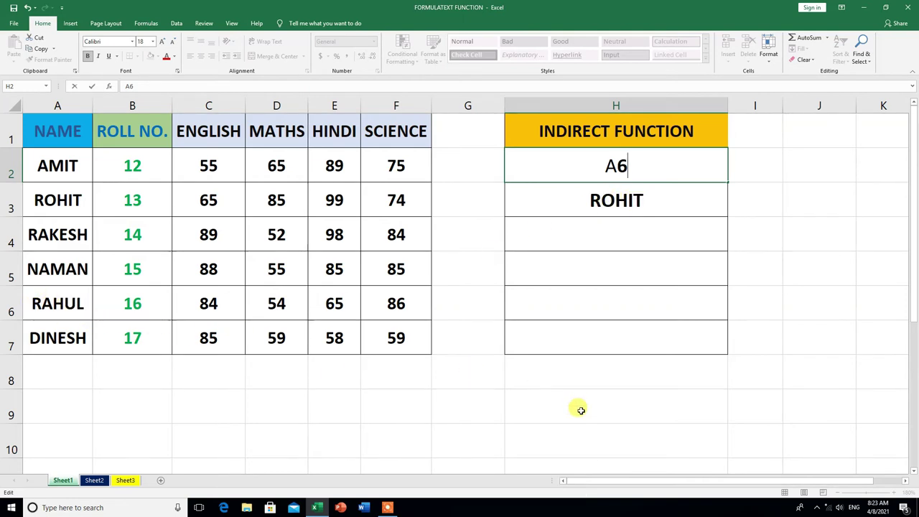
pyautogui.press('Return')
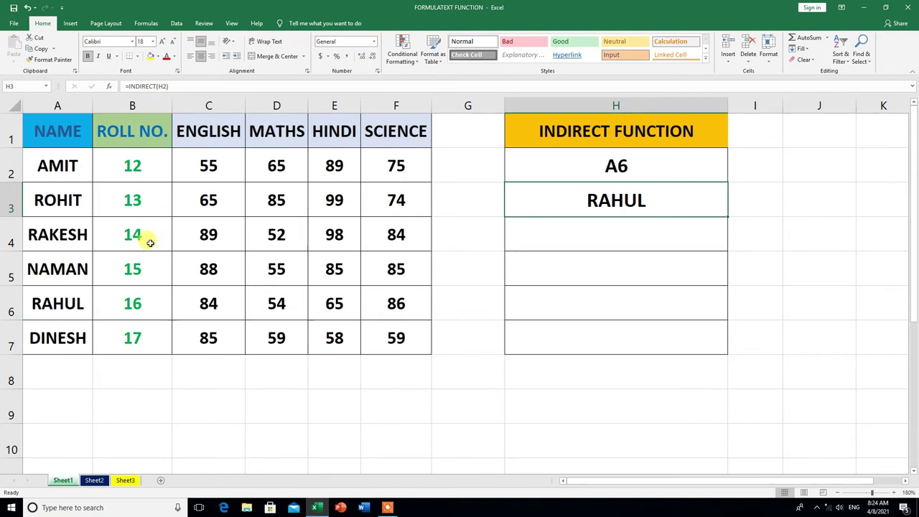
pyautogui.click(631, 168)
pyautogui.doubleClick(629, 166)
pyautogui.write('B4')
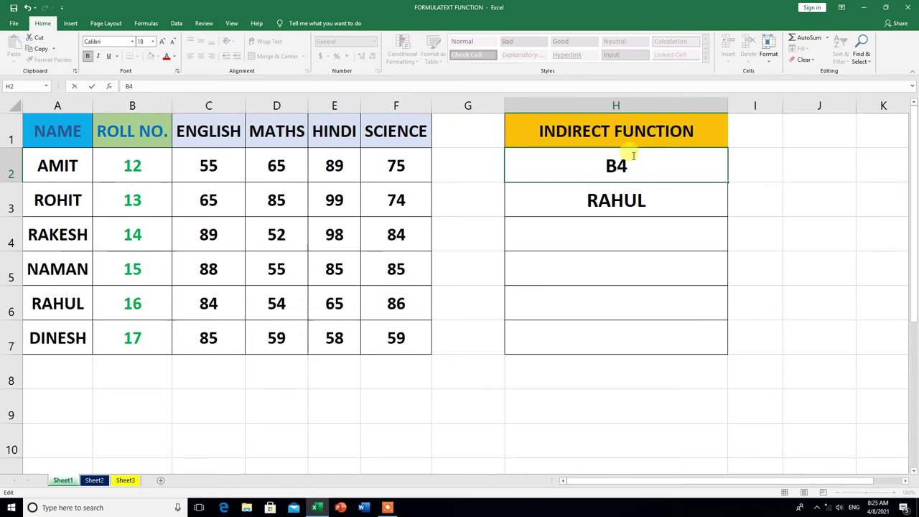
# - Commit B4 in H2 so H3 shows 14, then change it to B7 so H3 returns 17
pyautogui.click(617, 213)
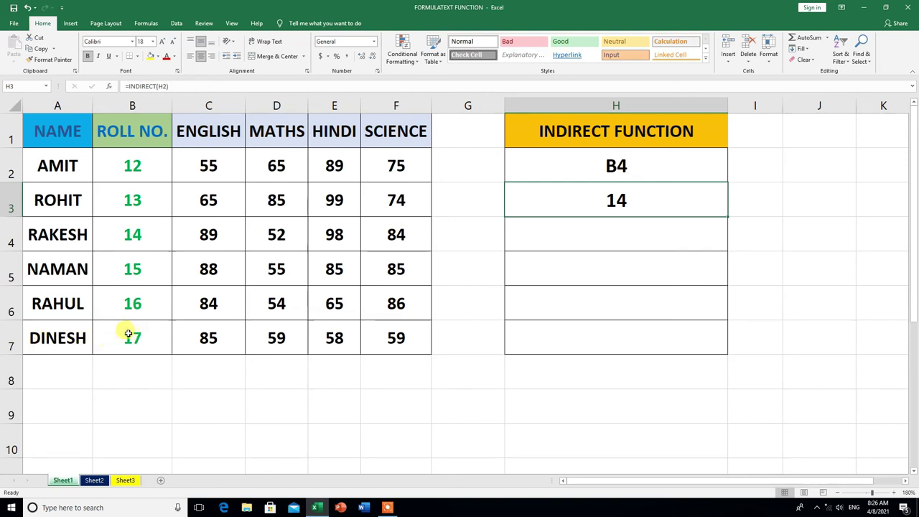
pyautogui.doubleClick(629, 164)
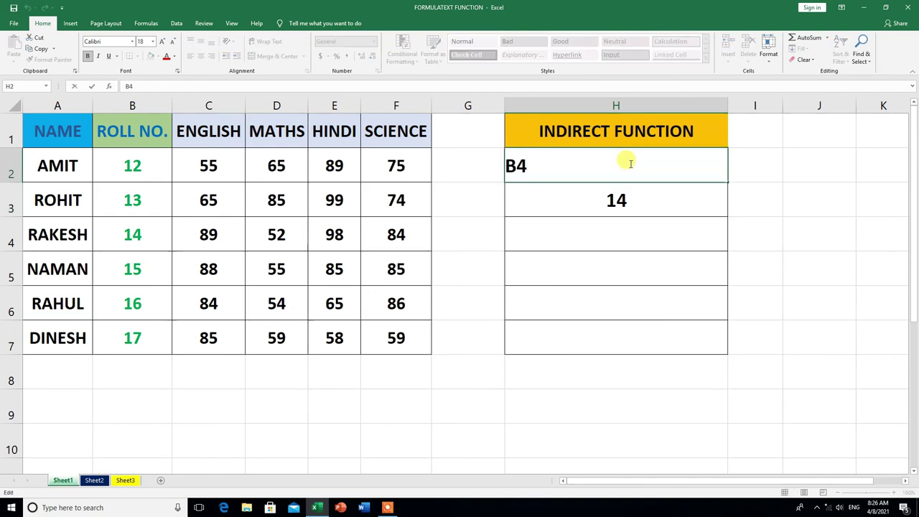
pyautogui.press('BackSpace')
pyautogui.press('BackSpace')
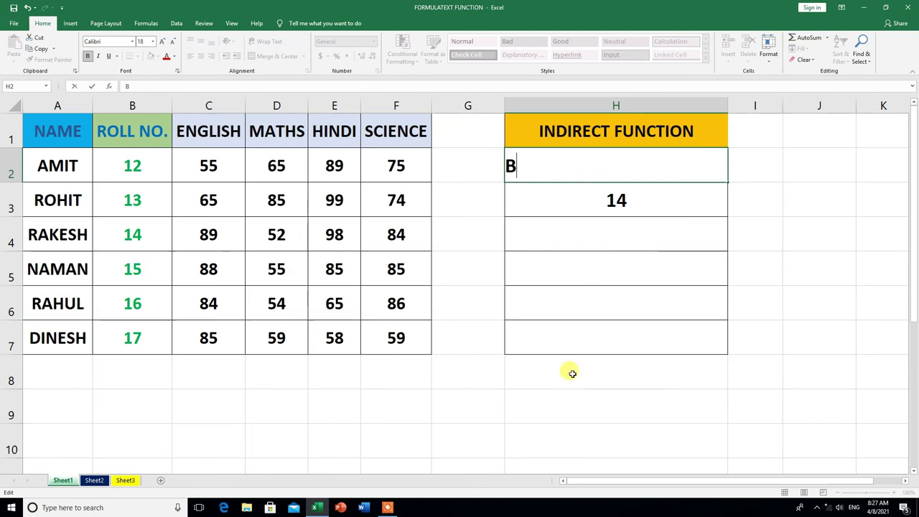
pyautogui.write('7')
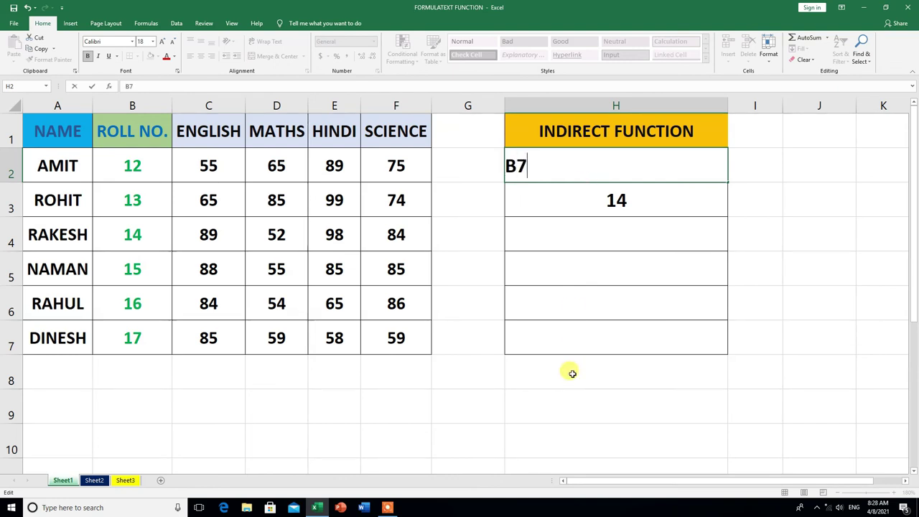
pyautogui.press('Return')
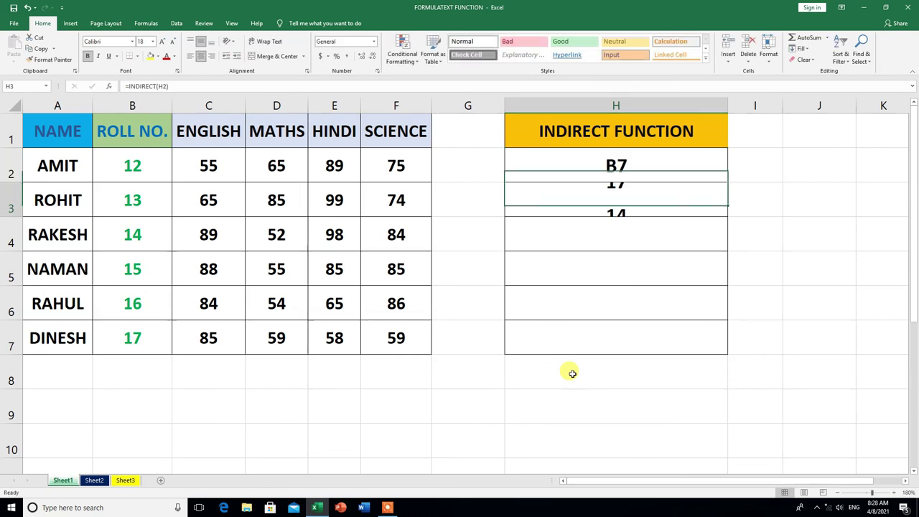